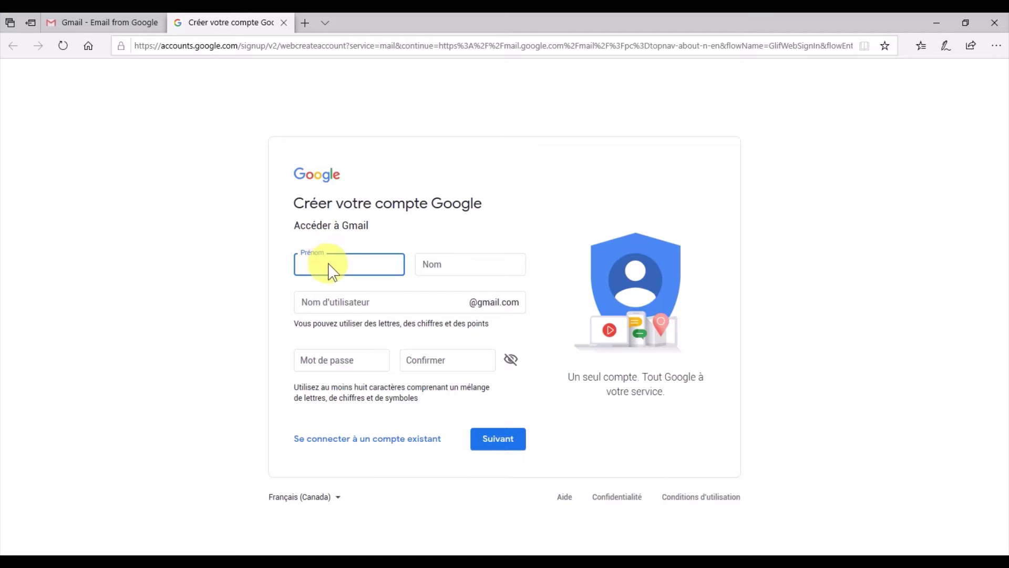
Enter the account holder's first name in Prénom and last name in Nom, auto-filling a username.
type("Formateur")
key("Tab")
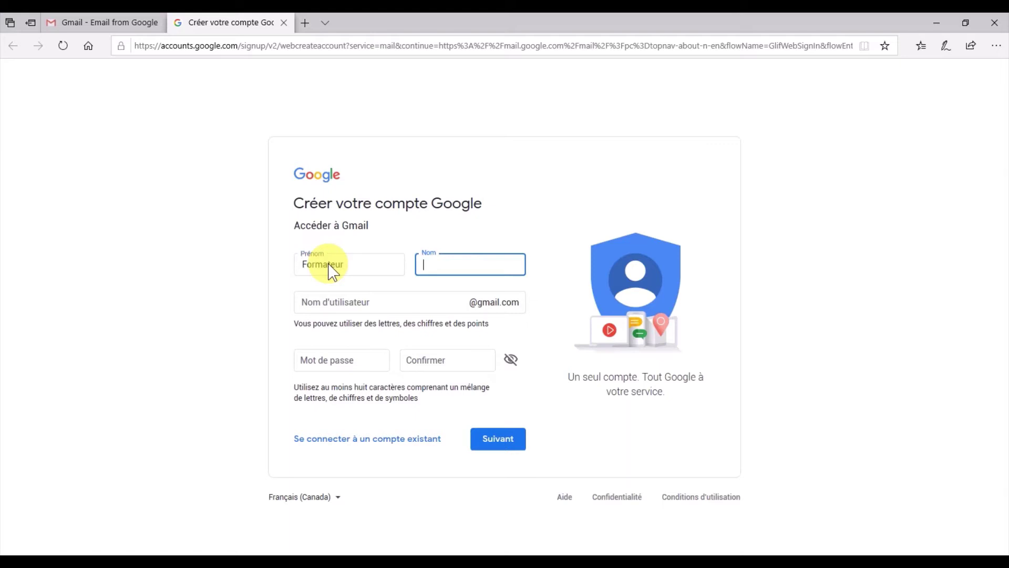
type("Insertech")
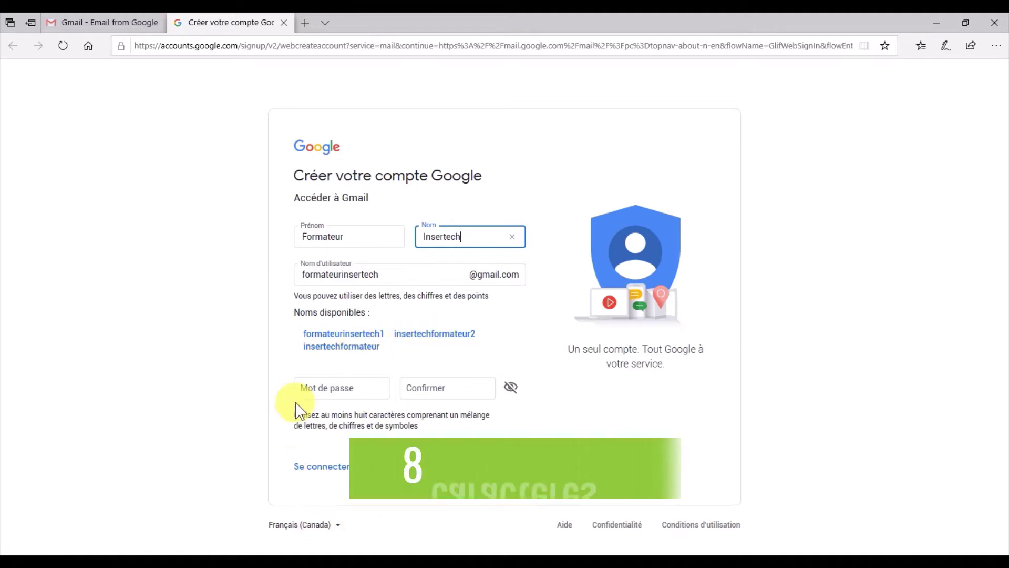
Enter the account password in Mot de passe and Confirmer, then submit the form.
left_click(319, 393)
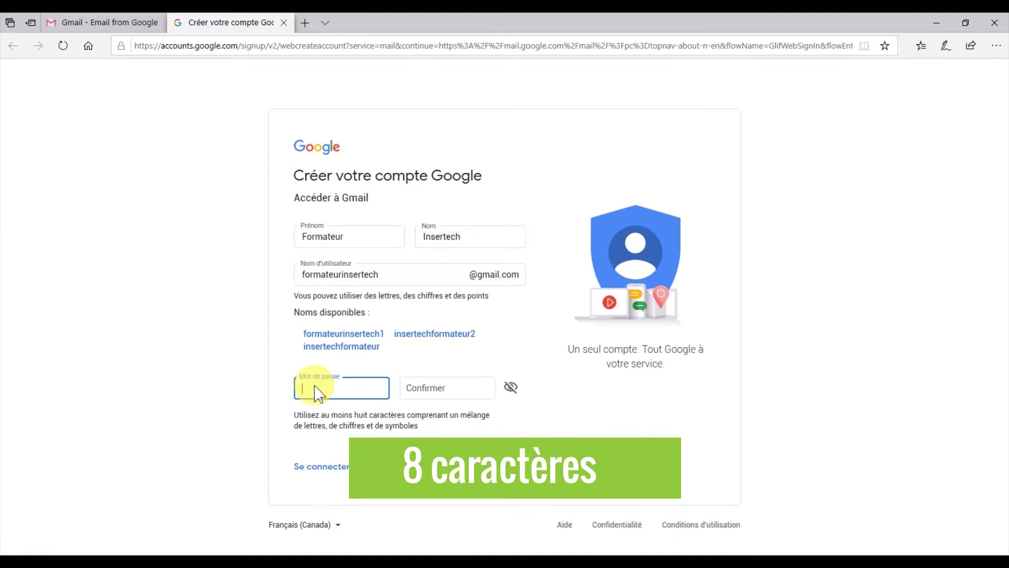
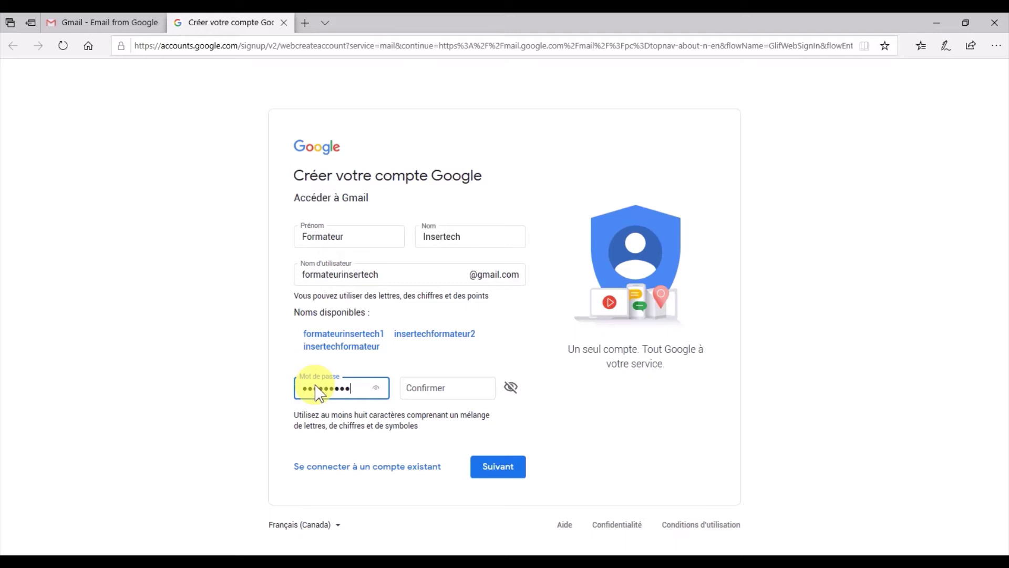
left_click(429, 389)
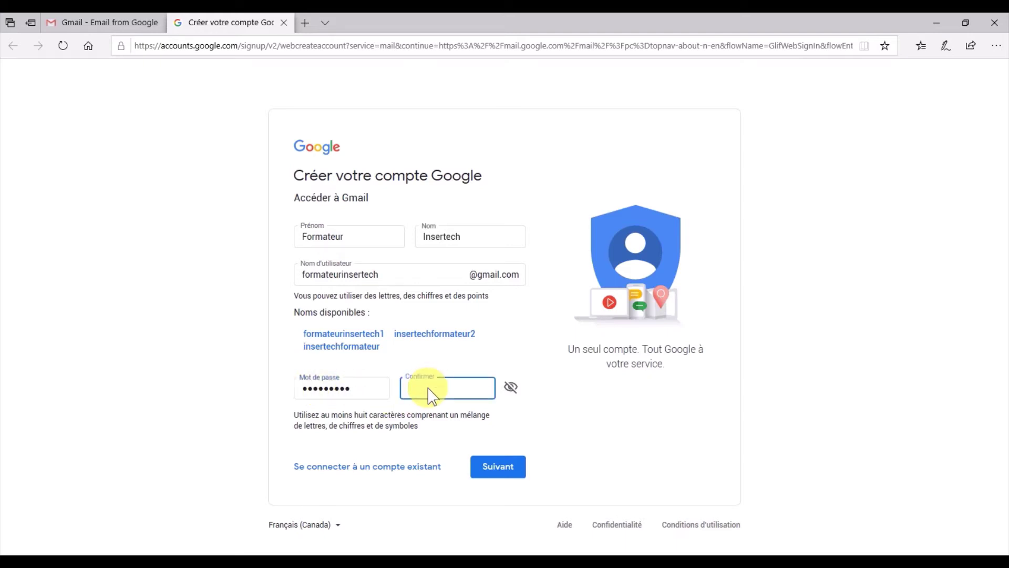
type("•••••••••")
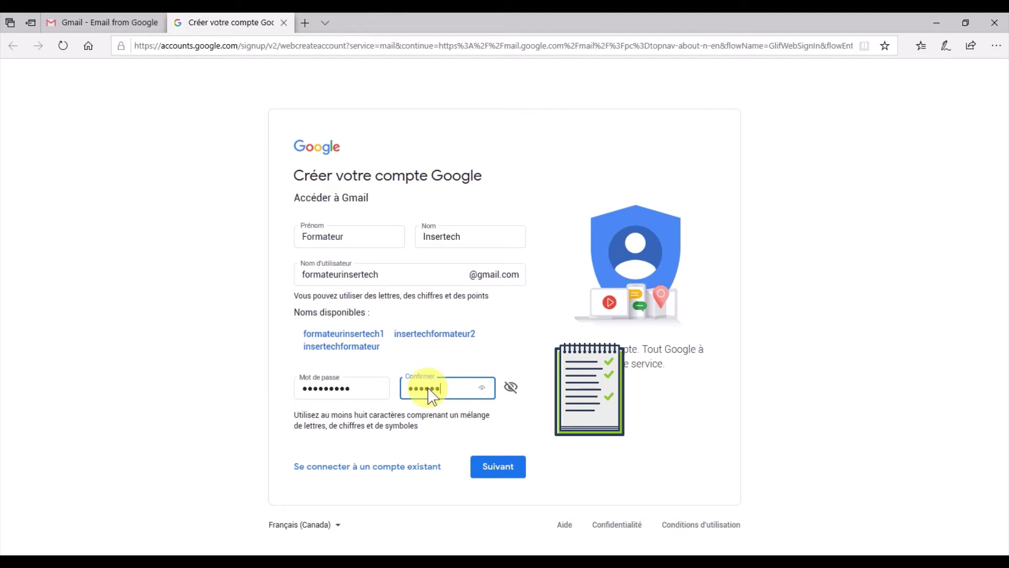
type("•")
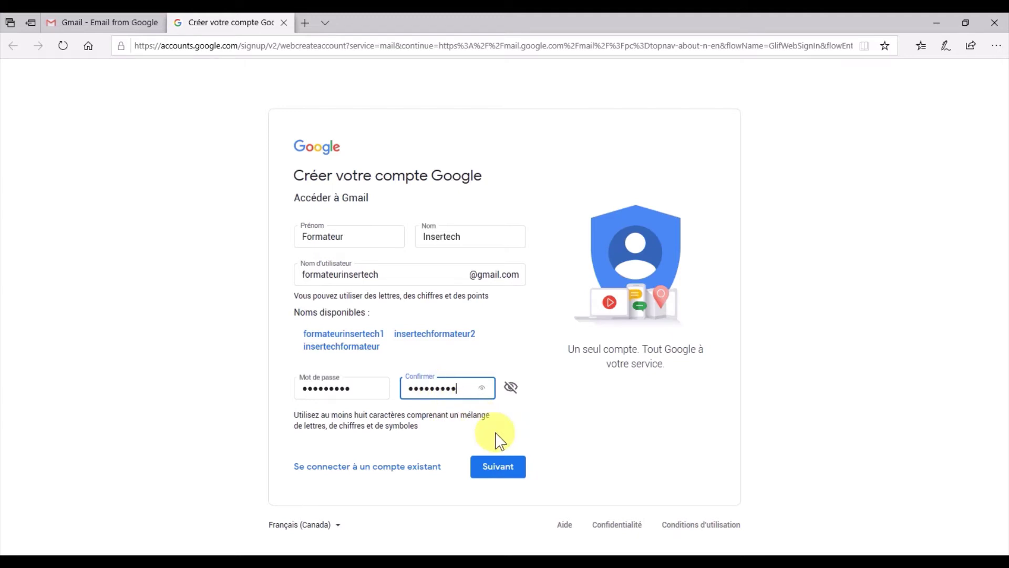
left_click(497, 480)
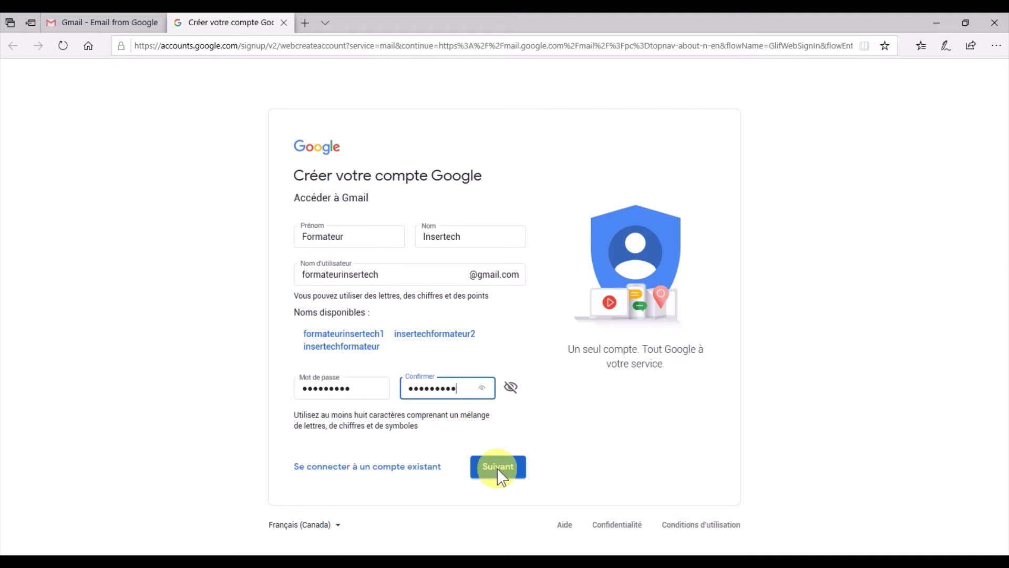
Advance to the 'Bienvenue sur Google' step and enter a recovery email address.
left_click(500, 478)
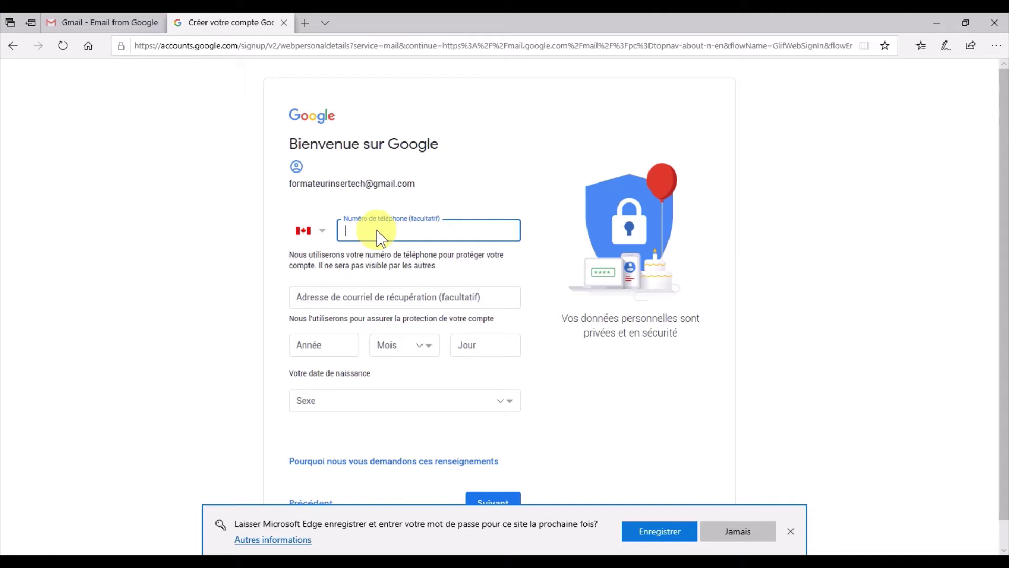
left_click(352, 306)
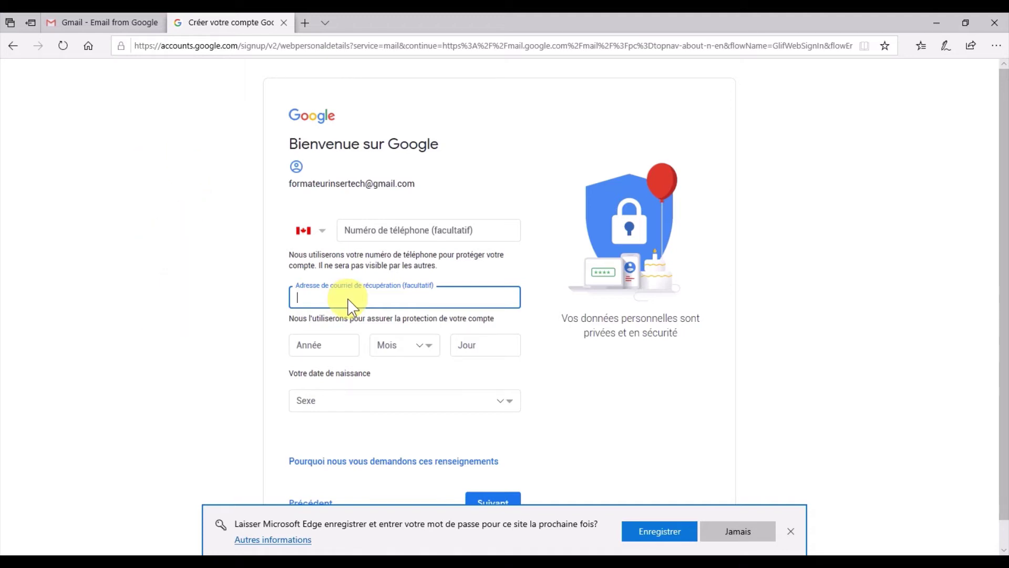
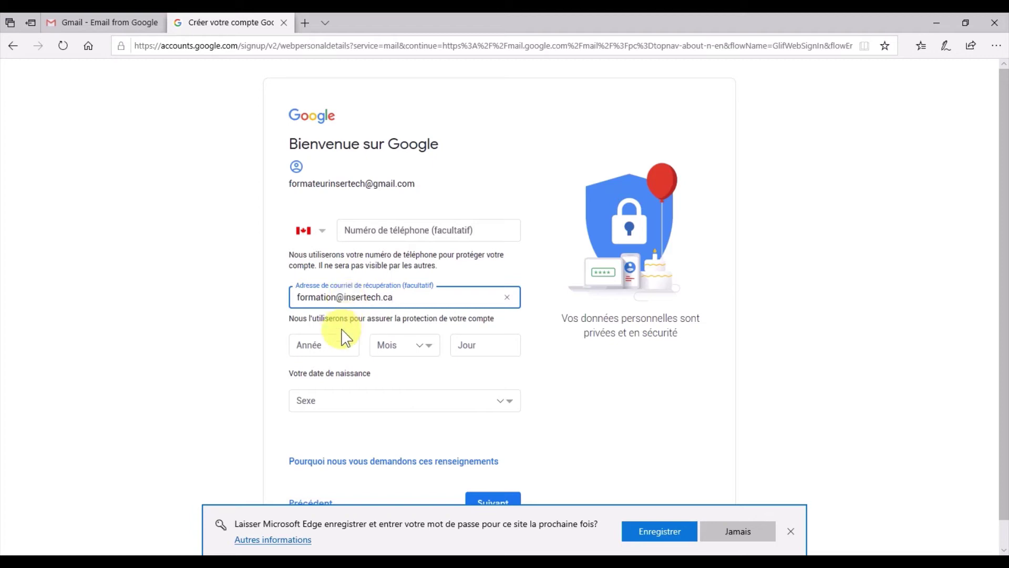
Set the birth date to 1 Janvier 1998.
left_click(330, 354)
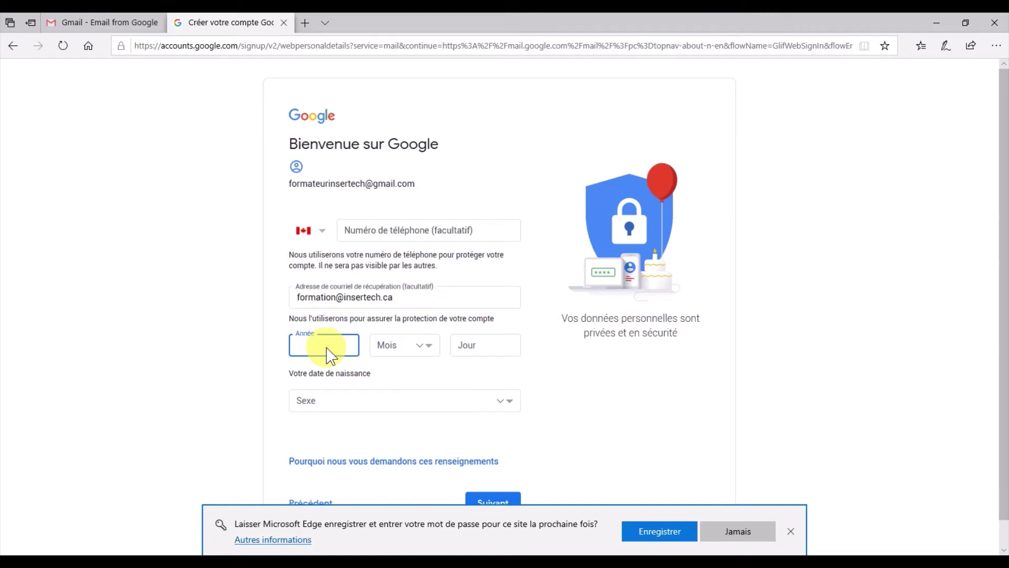
type("1998")
left_click(409, 346)
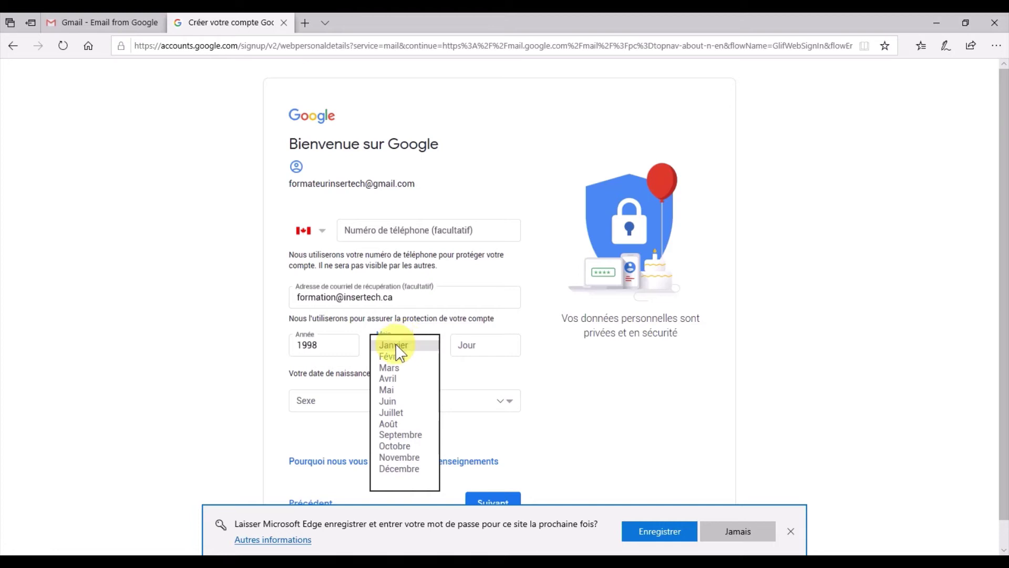
left_click(397, 346)
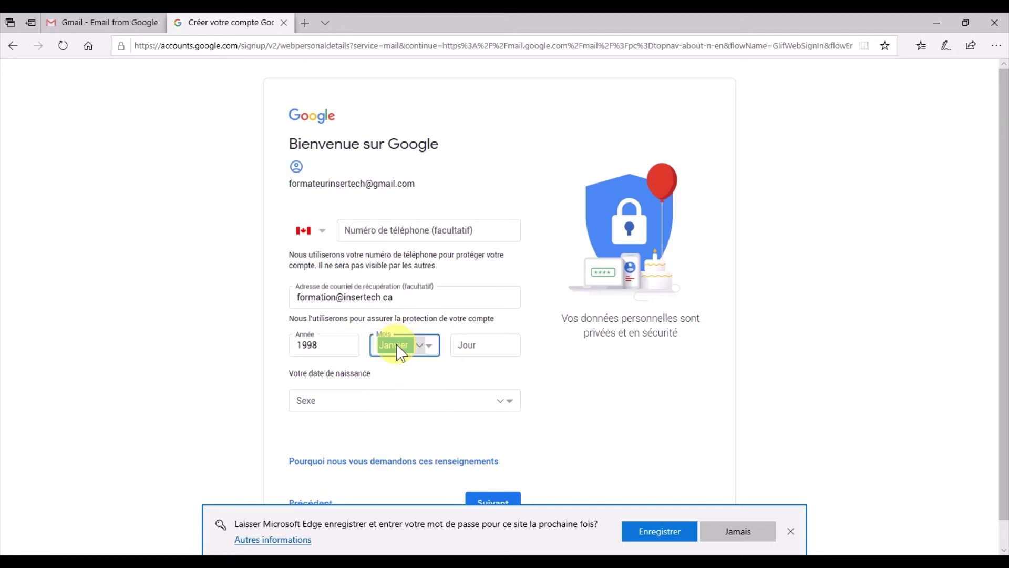
left_click(471, 351)
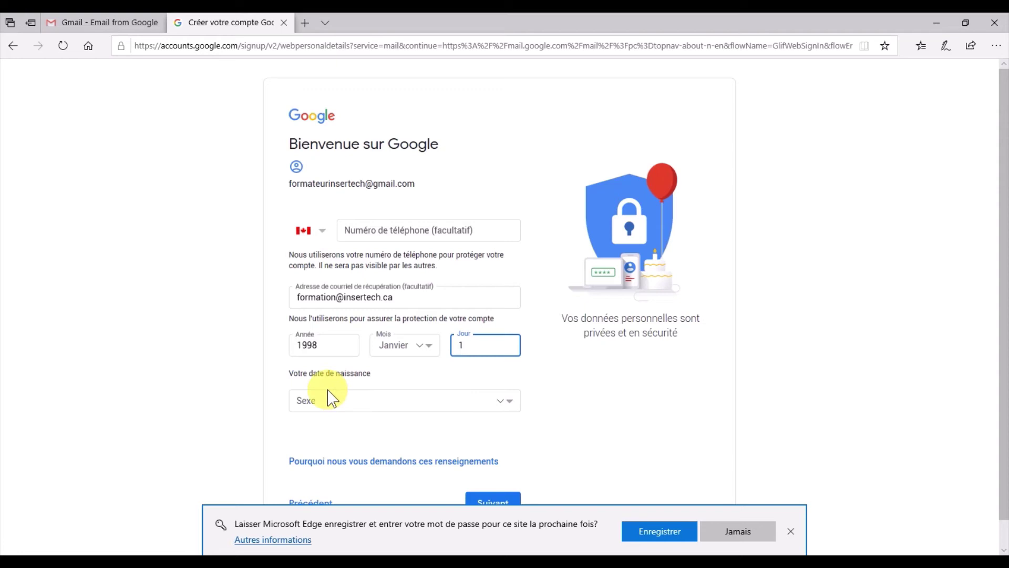
Set gender to 'Préfère ne pas l'indiquer' and dismiss Edge's save-password offer.
left_click(326, 405)
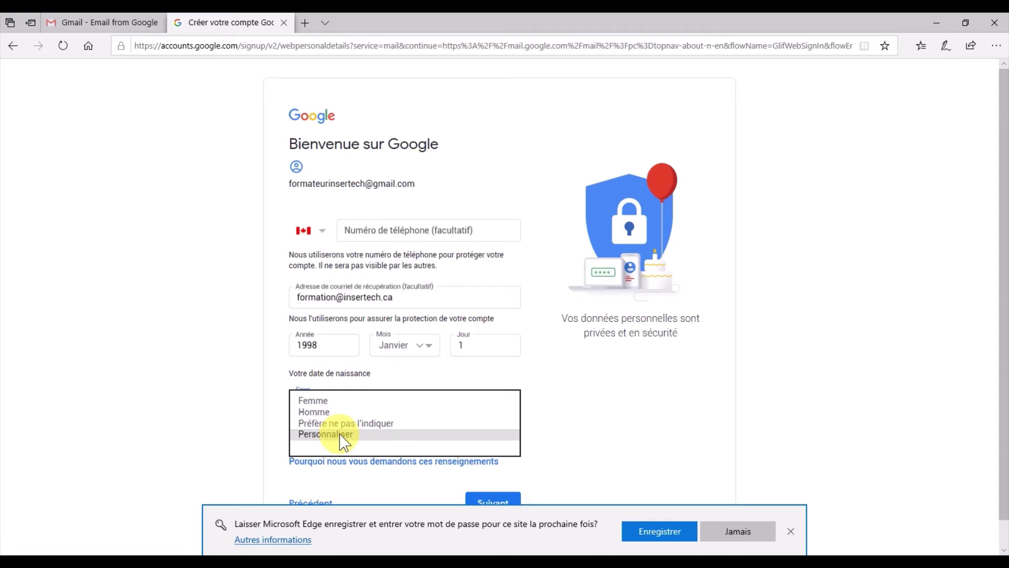
left_click(354, 424)
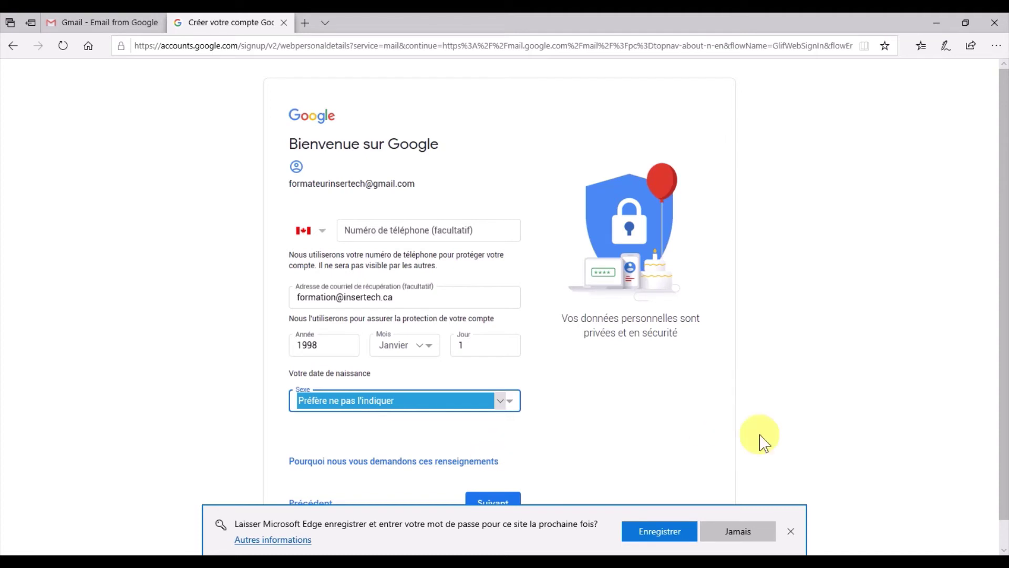
left_click(792, 531)
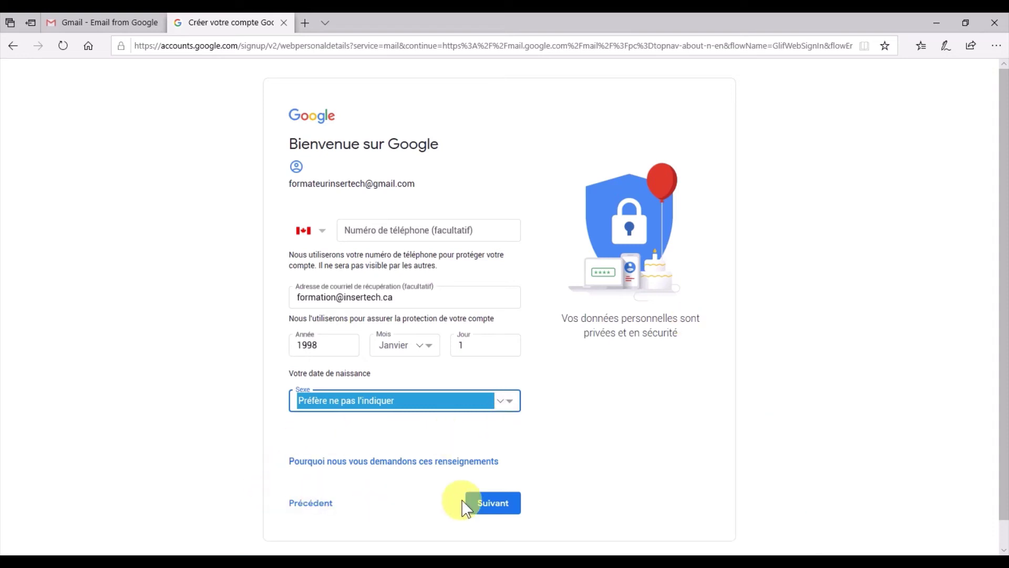
Submit the personal details, scroll through the terms page, and choose J'accepte.
left_click(503, 511)
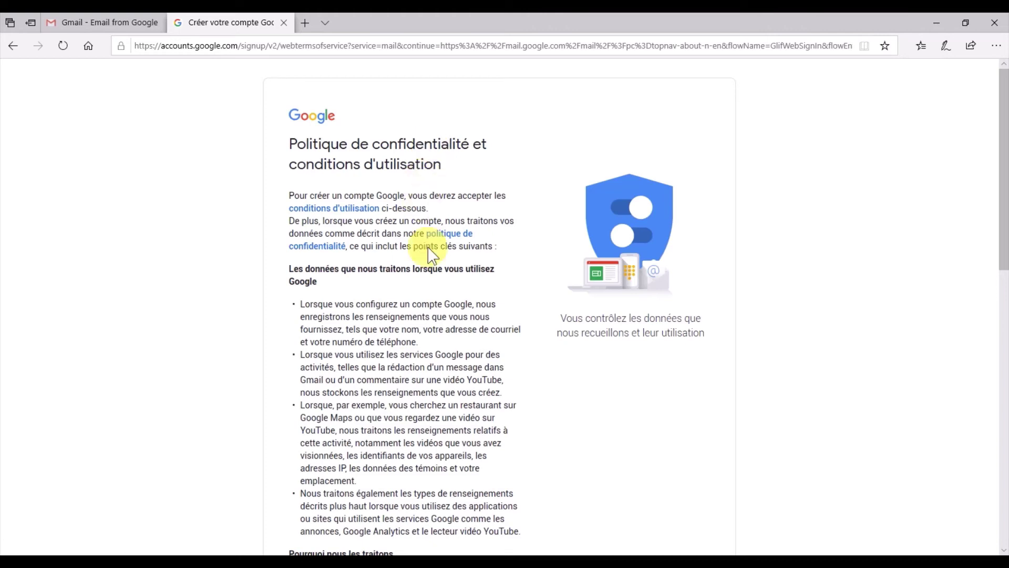
scroll(439, 304, "down", 1)
scroll(439, 304, "down", 5)
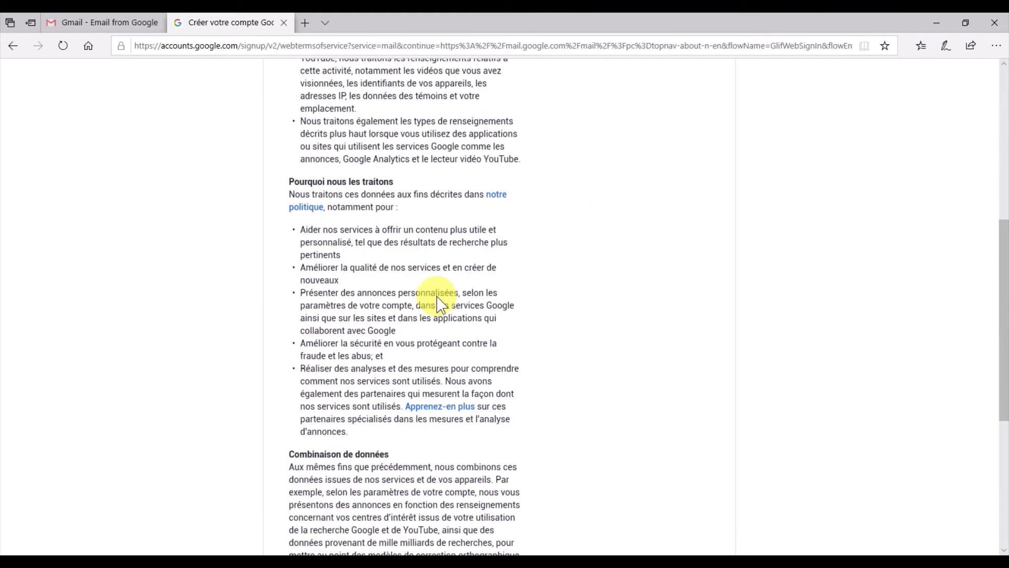
scroll(439, 304, "down", 3)
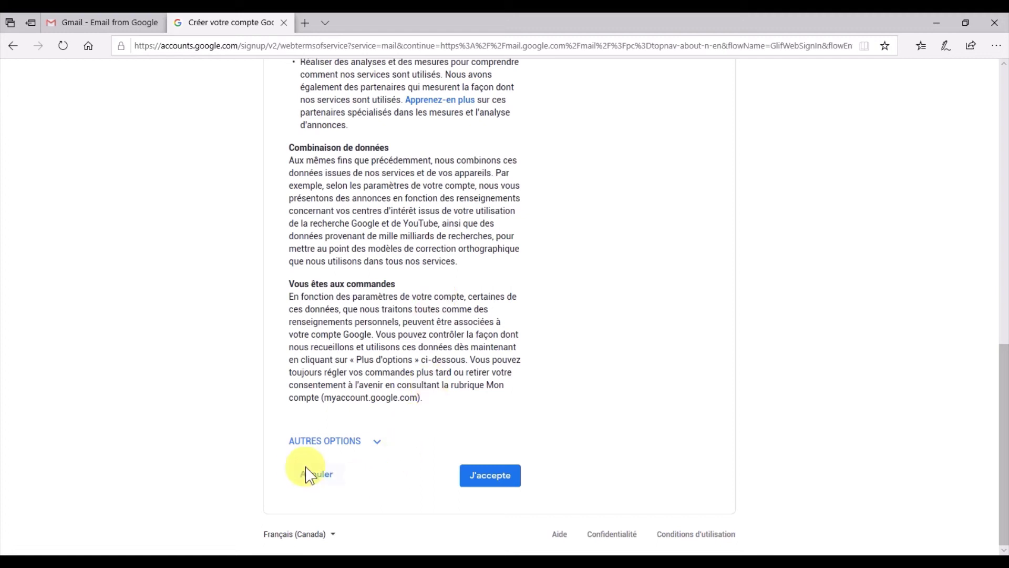
left_click(479, 487)
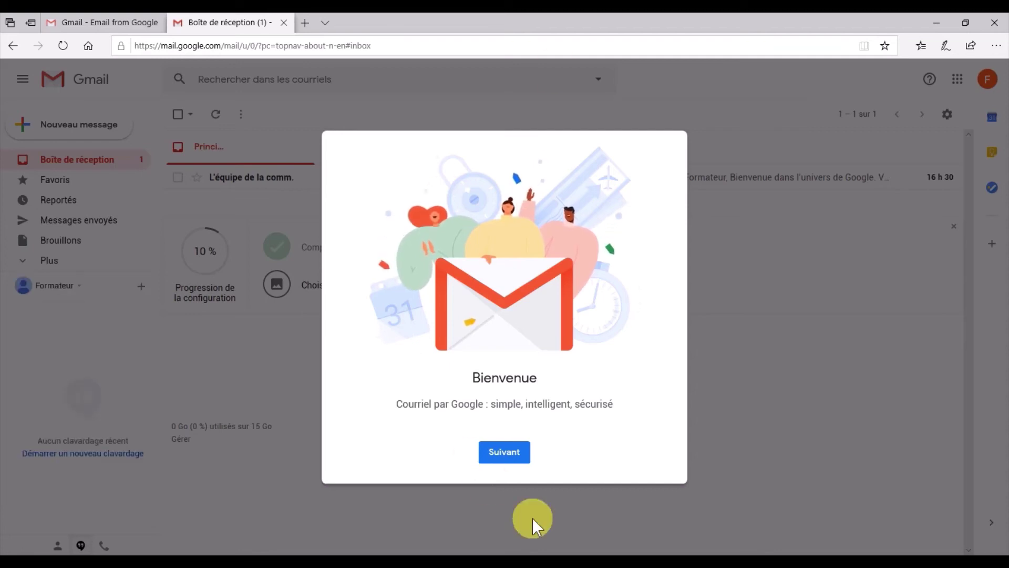
Get past the Gmail welcome dialog, keeping the 'Par défaut' inbox layout.
left_click(506, 458)
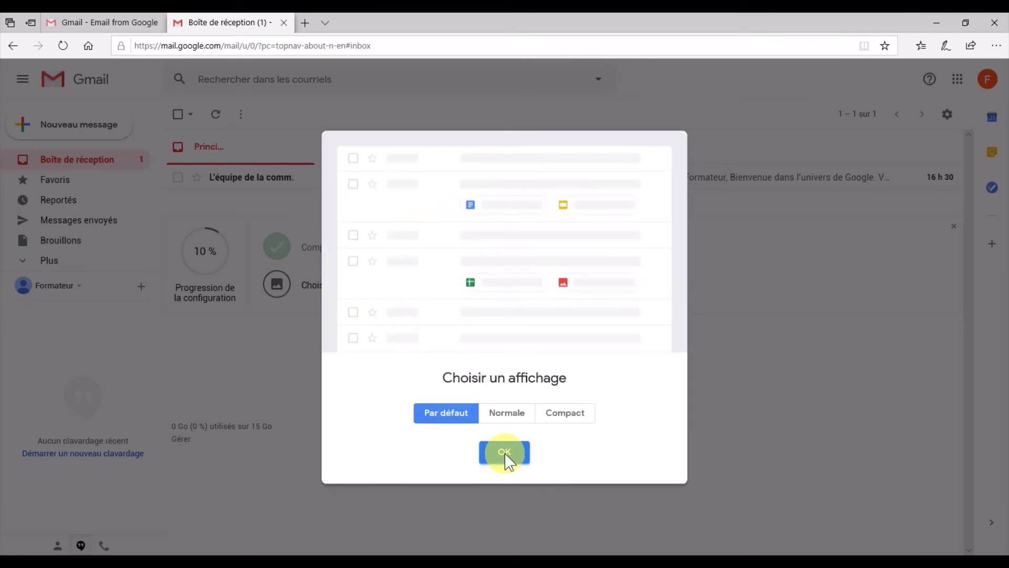
left_click(506, 456)
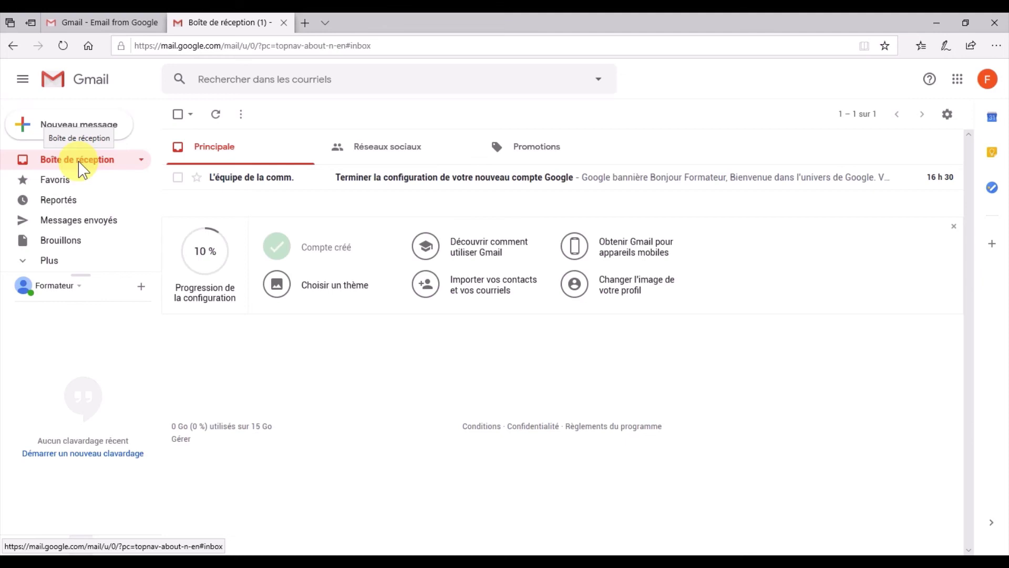
Read the 'Terminer la configuration' welcome email, then sign out via the account menu's Déconnexion.
left_click(270, 179)
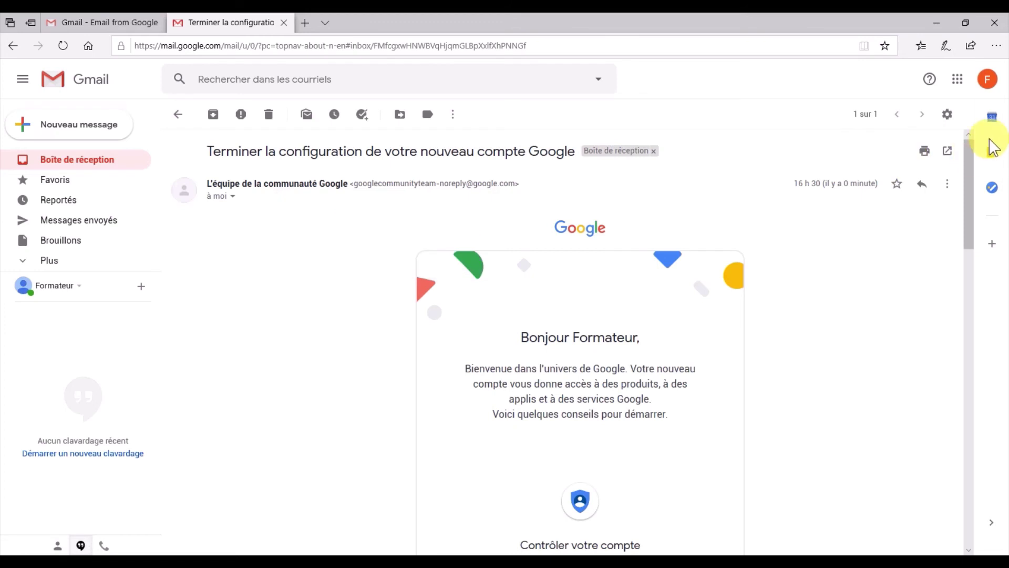
left_click(988, 81)
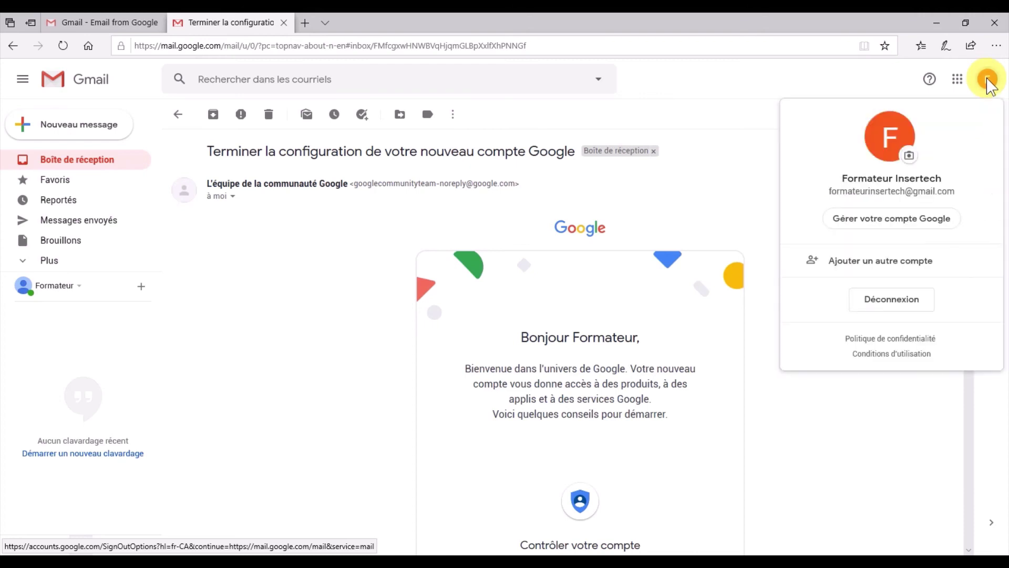
left_click(888, 304)
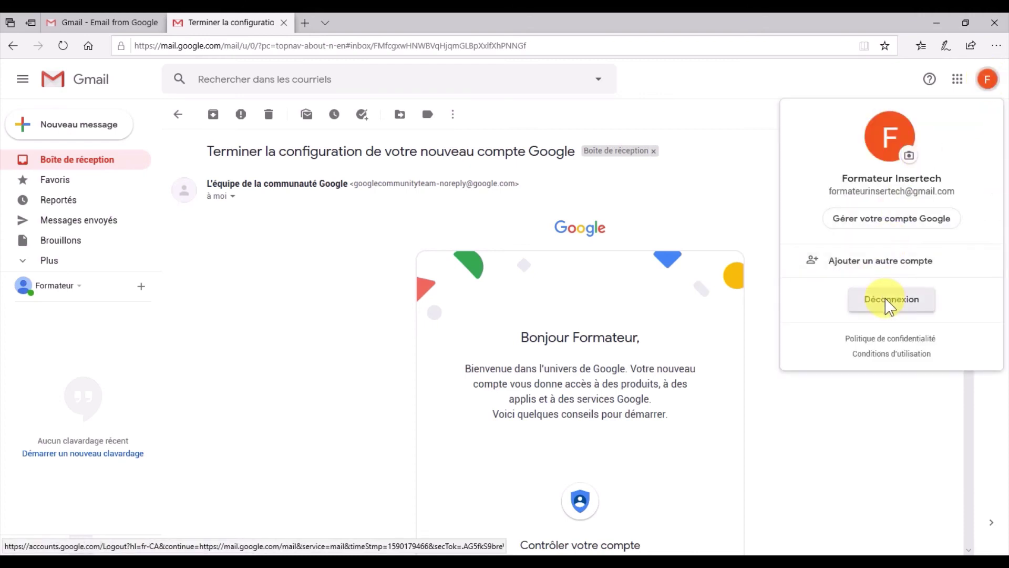